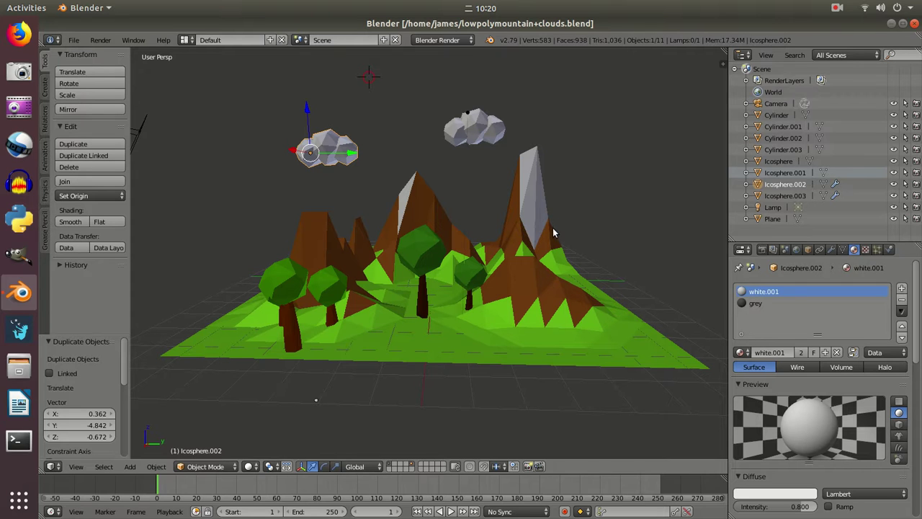
Add a first icosphere above the mountains
key(shift+a)
mouse_move(510, 274)
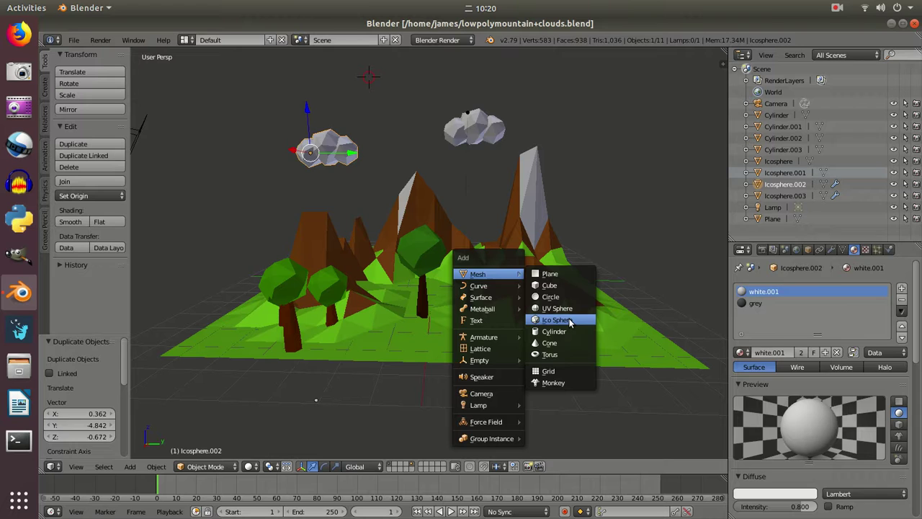
click(561, 320)
scroll(440, 193, down, 3)
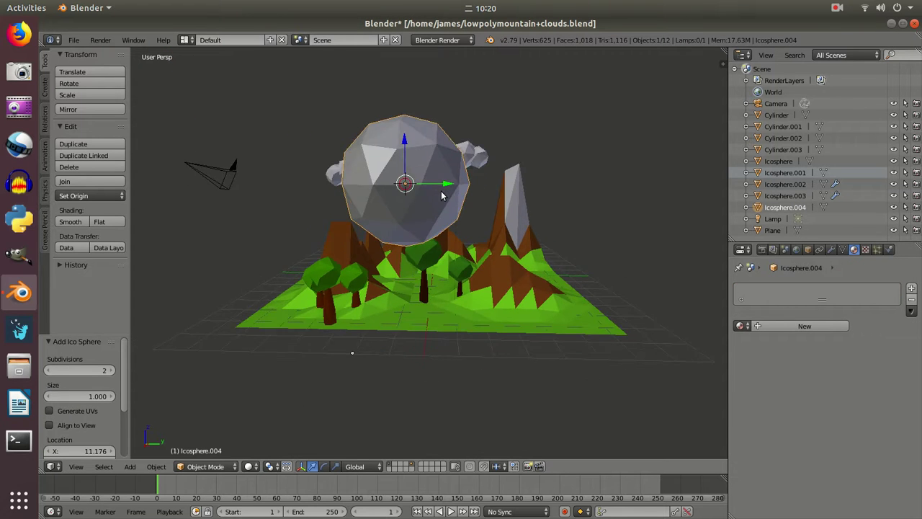
scroll(441, 194, up, 1)
scroll(441, 194, down, 1)
Add a second icosphere and move it to the right of the first
key(shift+a)
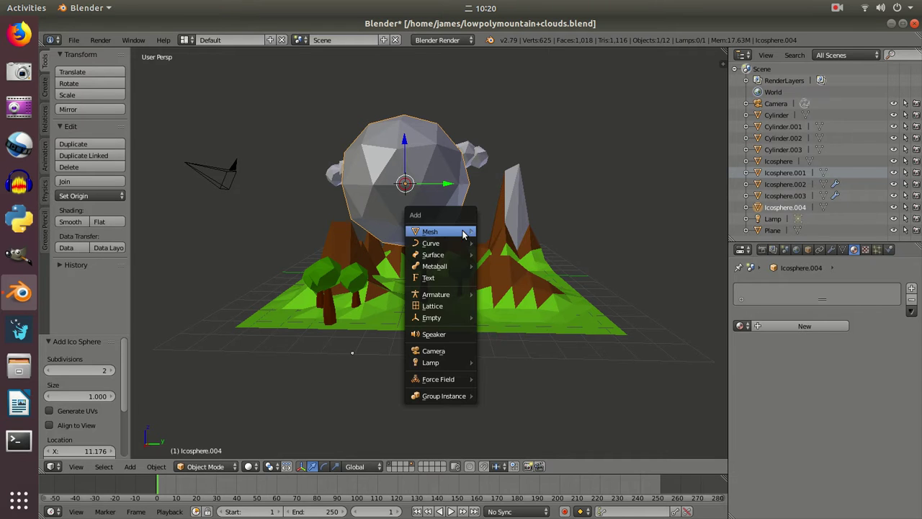
mouse_move(467, 231)
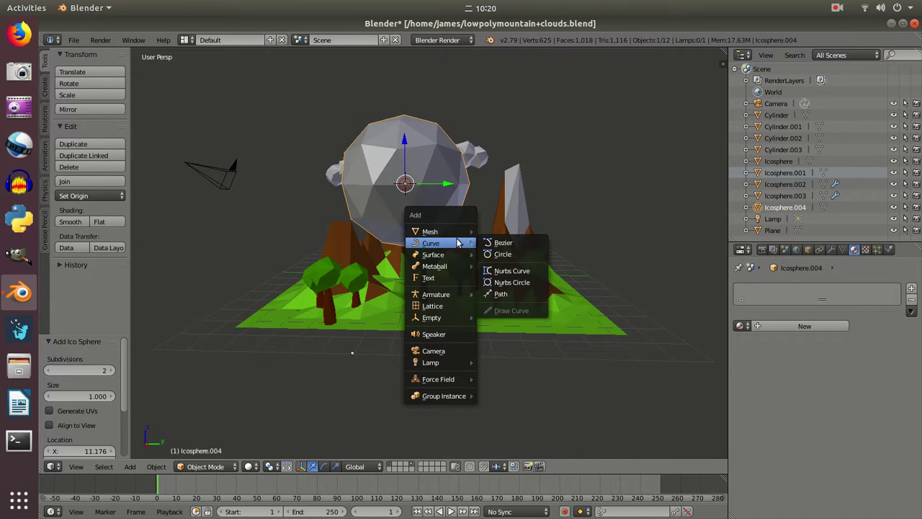
click(508, 276)
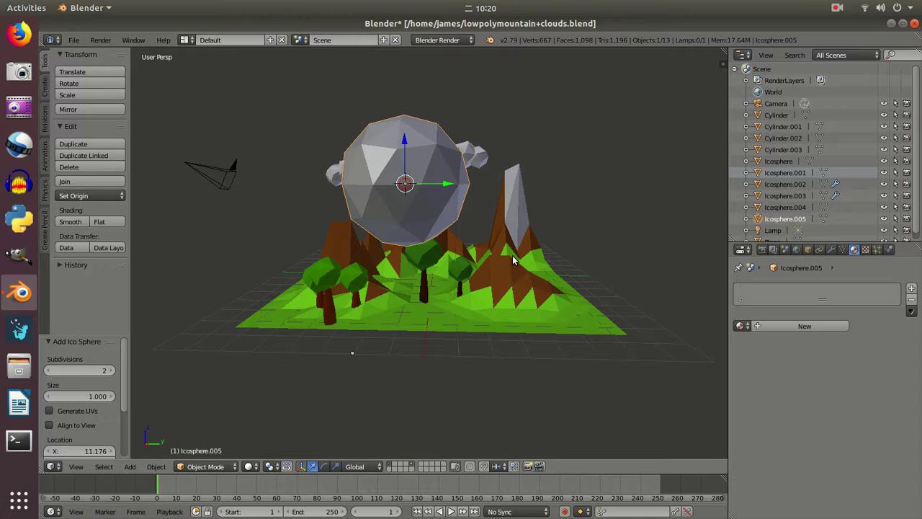
scroll(514, 252, down, 2)
scroll(515, 248, up, 2)
key(g)
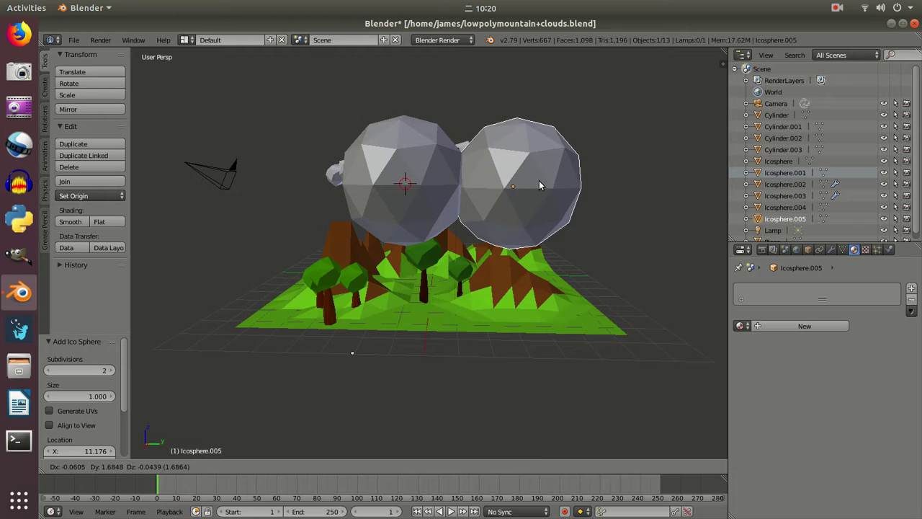
click(569, 183)
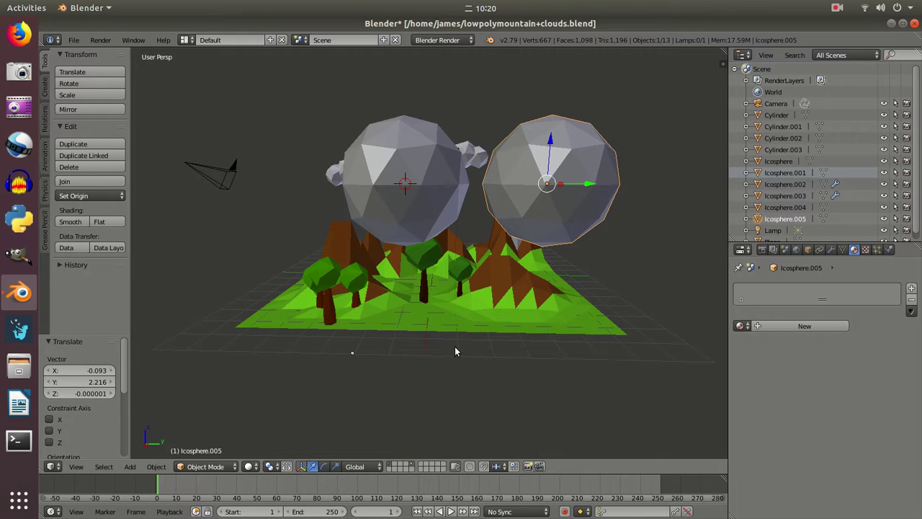
Add a third icosphere to the scene
key(shift+a)
mouse_move(457, 340)
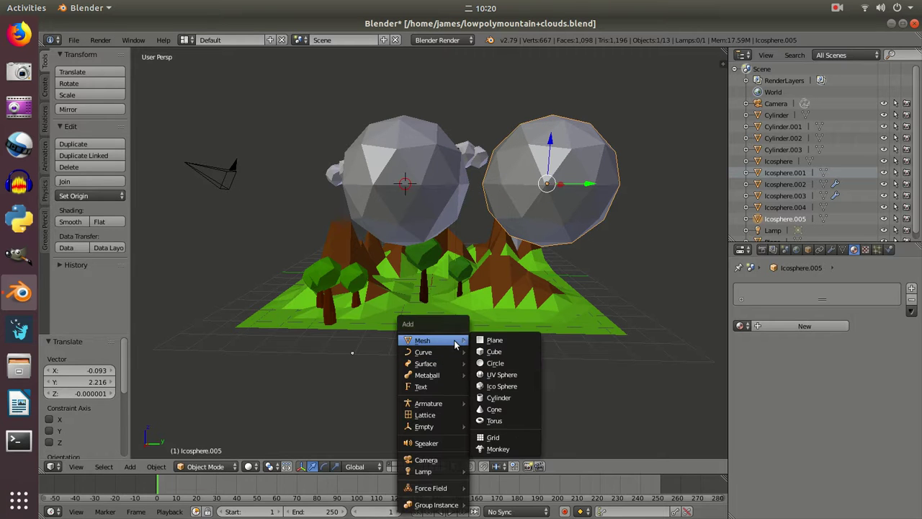
click(523, 385)
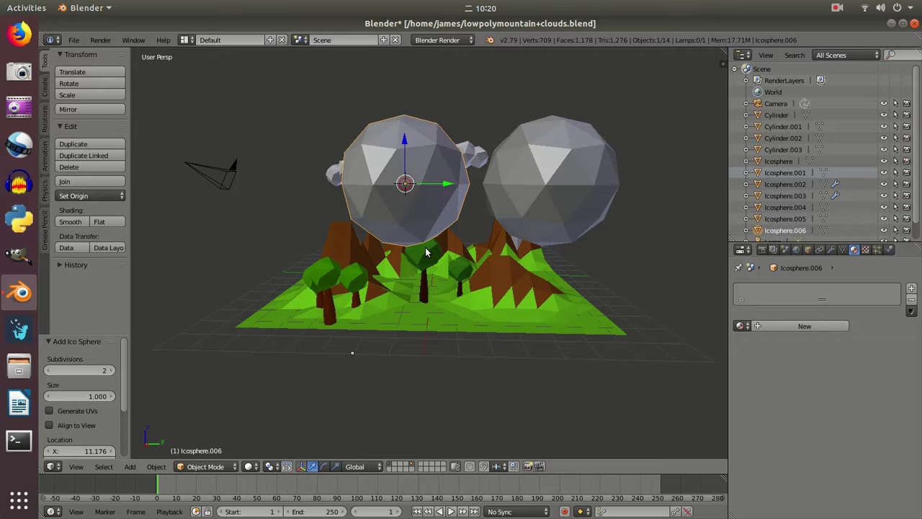
Put the third sphere on the left, shrink it to 0.784, and tuck it against the middle sphere
key(g)
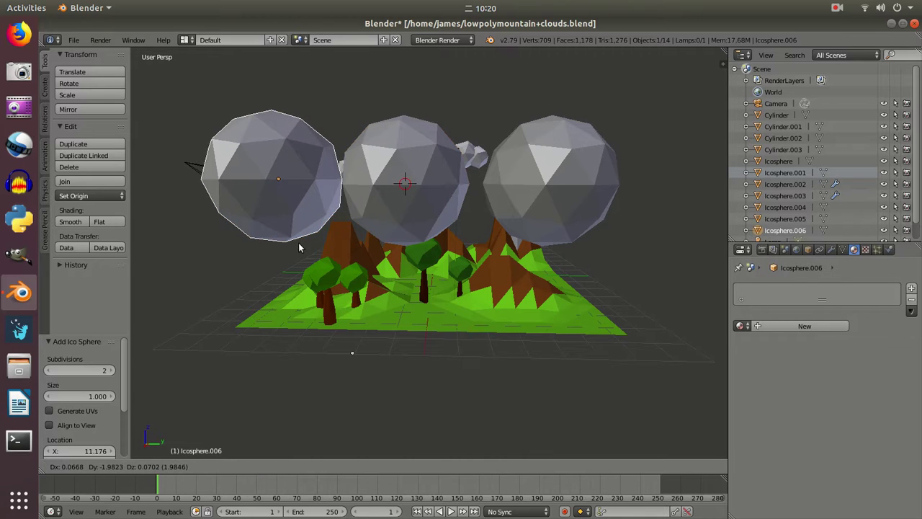
click(280, 247)
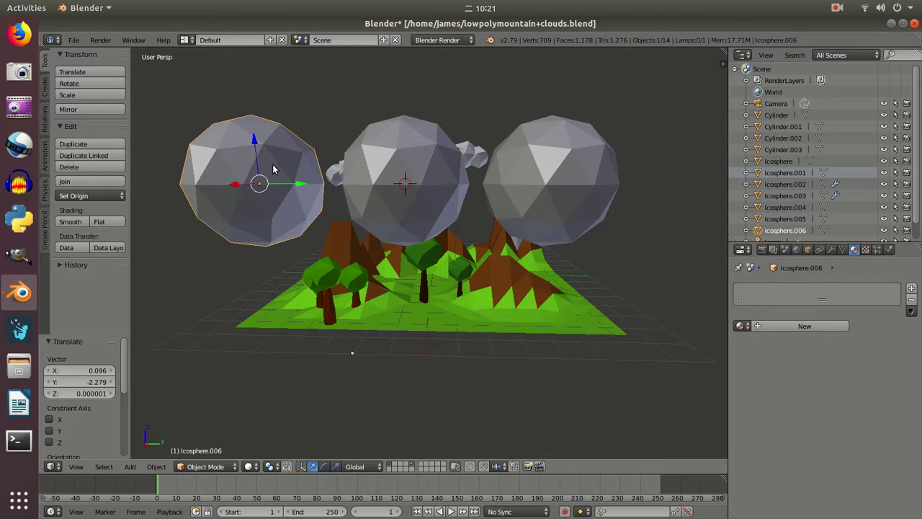
key(s)
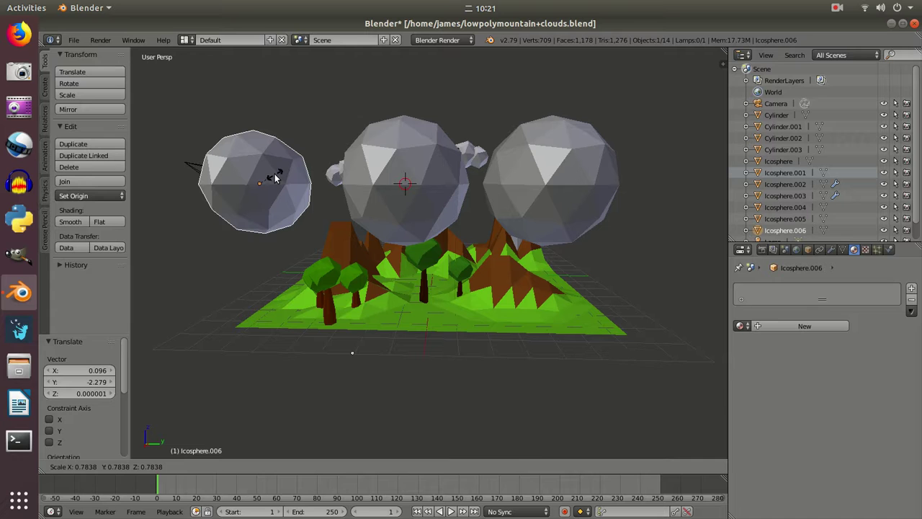
click(275, 178)
key(g)
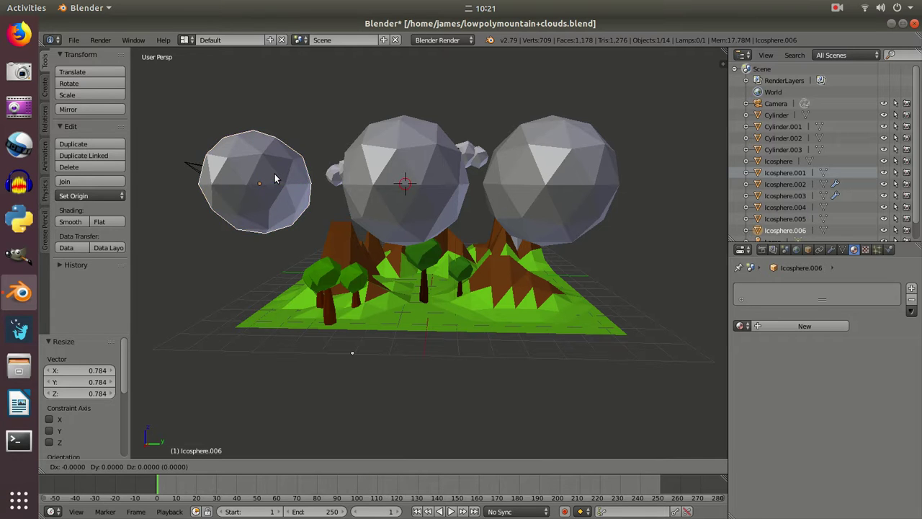
click(343, 194)
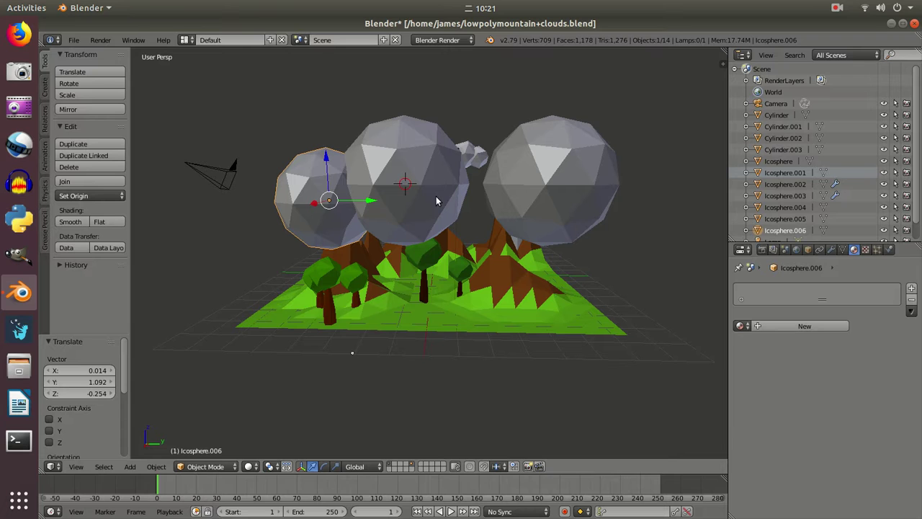
Scale the right sphere to 0.634, place it beside the middle one, then enlarge it to 1.272
right_click(592, 177)
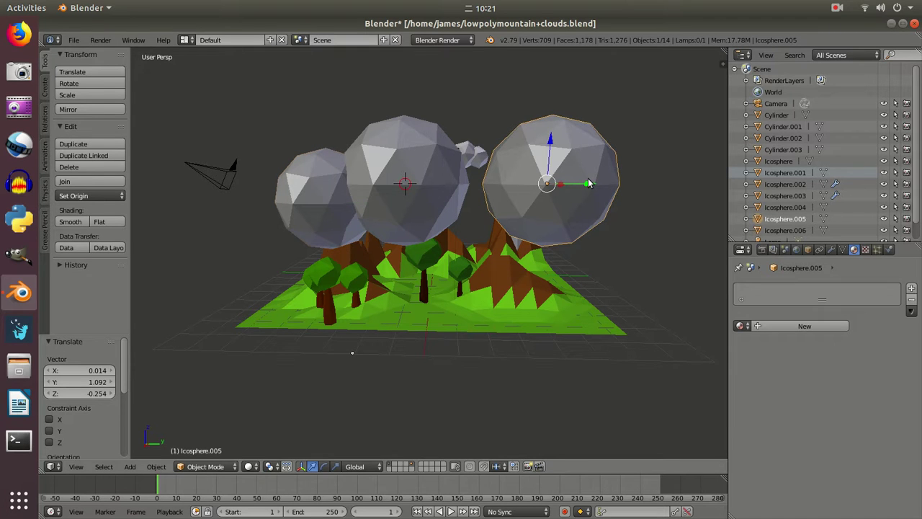
key(s)
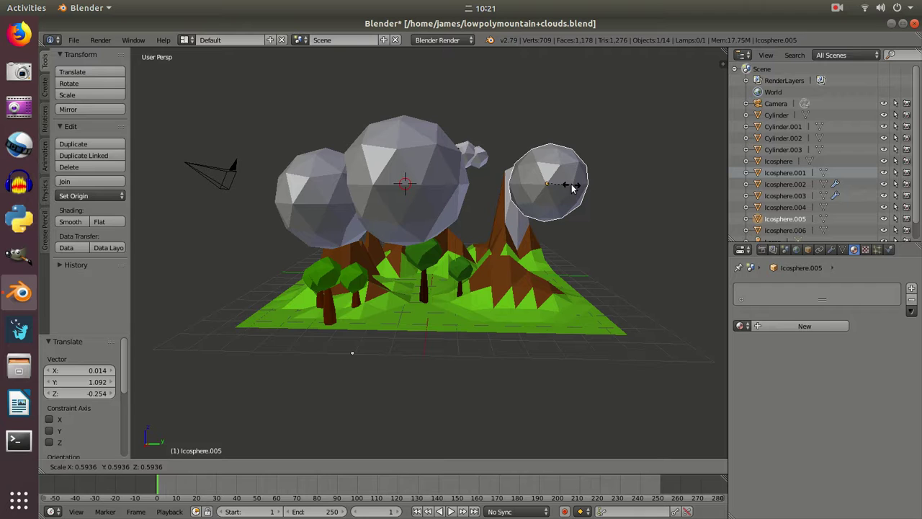
click(574, 186)
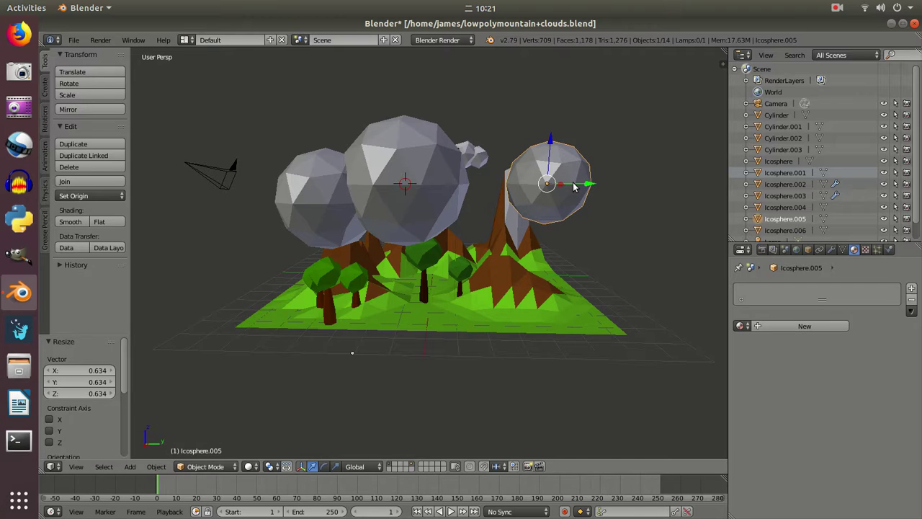
key(g)
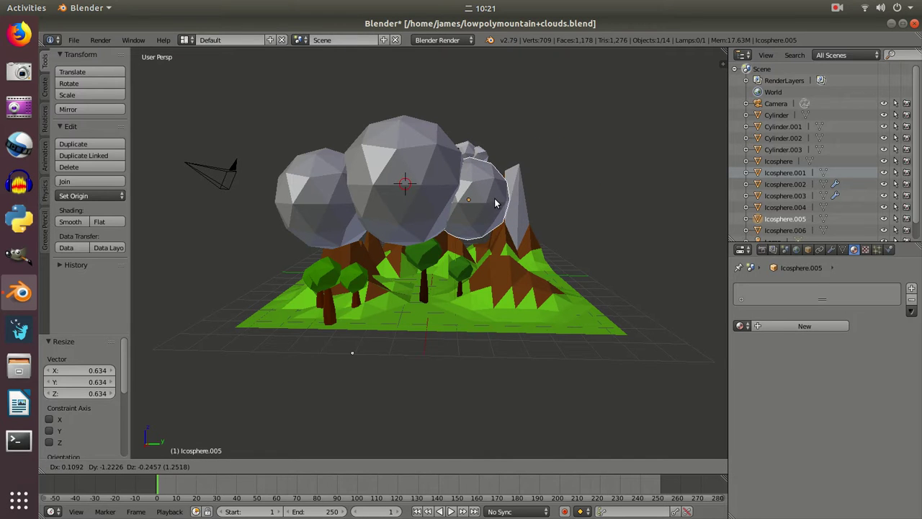
click(497, 203)
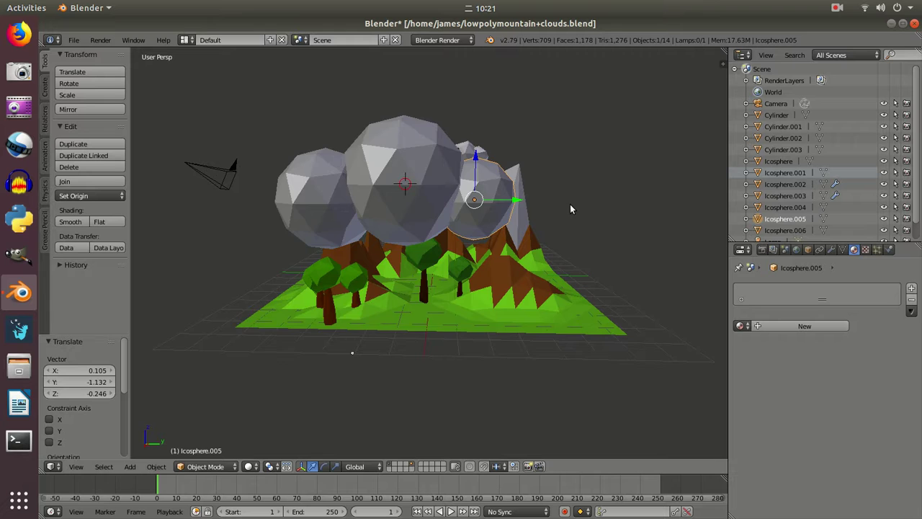
middle_drag(569, 203, 530, 186)
key(s)
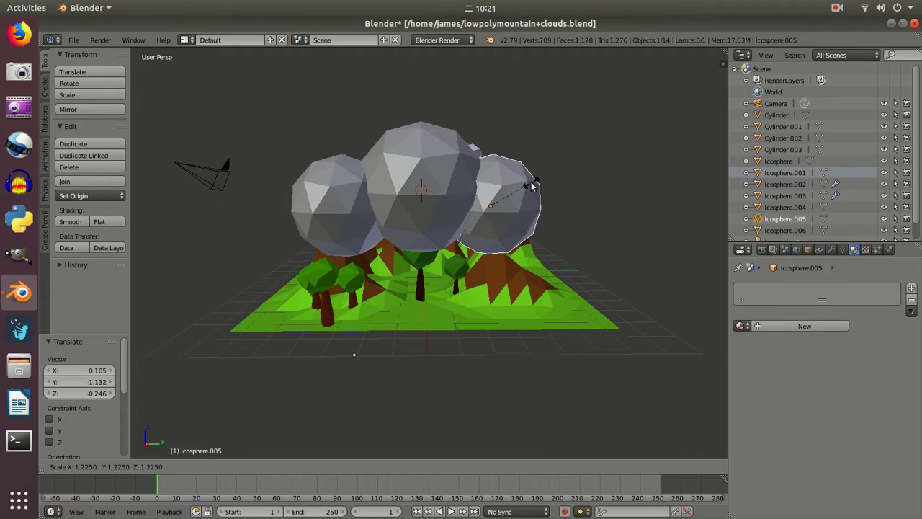
click(533, 186)
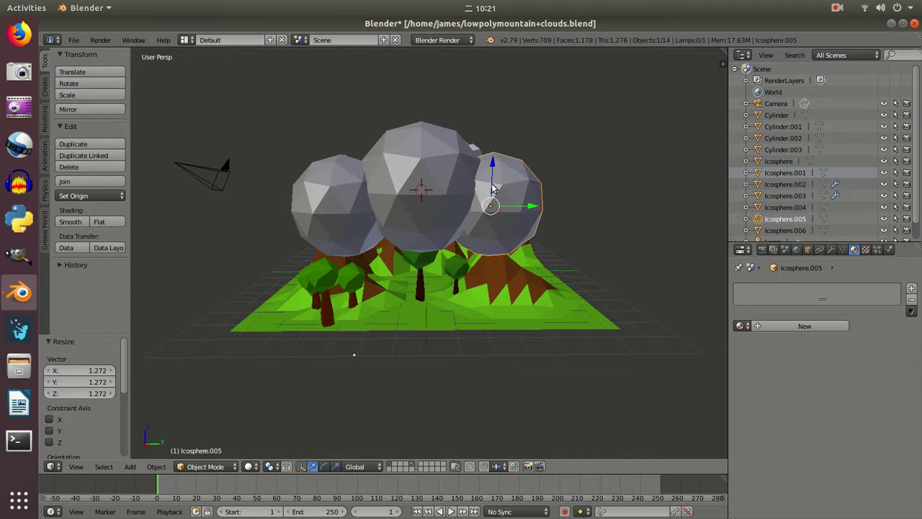
Join all three spheres into one cloud object with Ctrl+J and nudge it higher and right
shift+right_click(462, 184)
shift+right_click(341, 205)
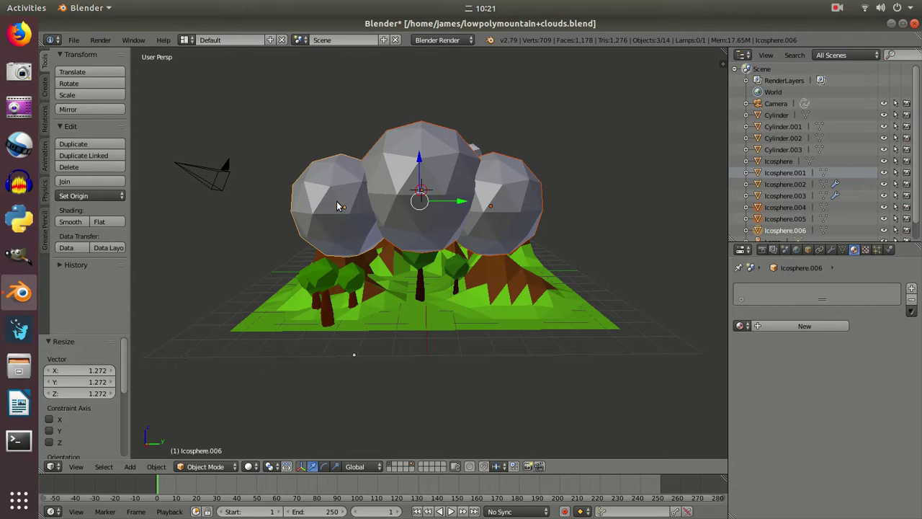
key(ctrl+j)
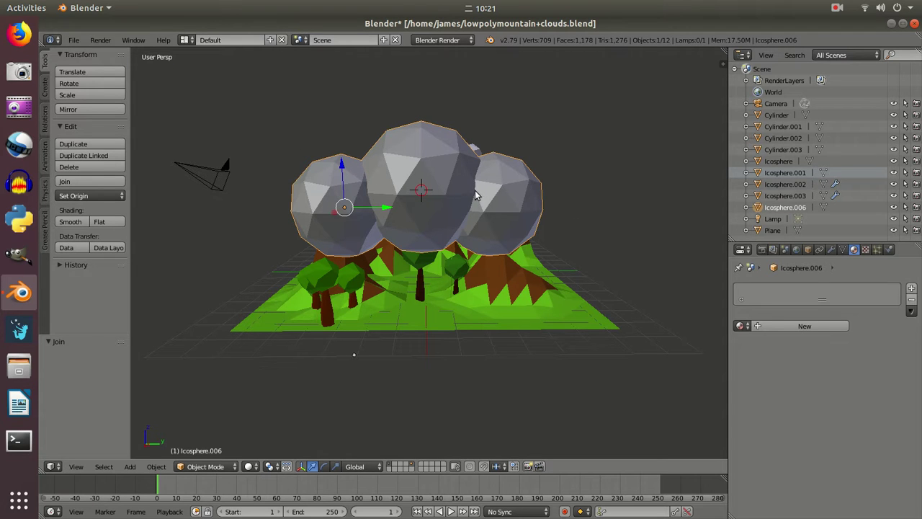
key(g)
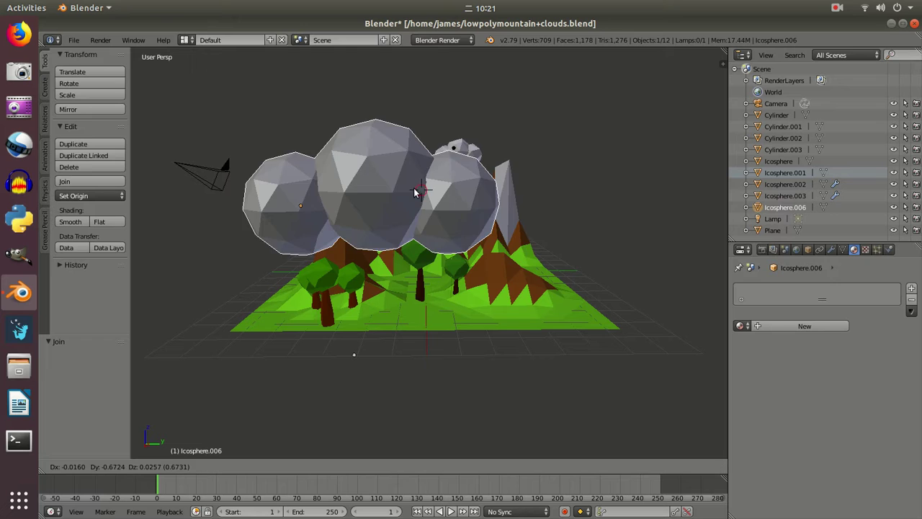
click(514, 186)
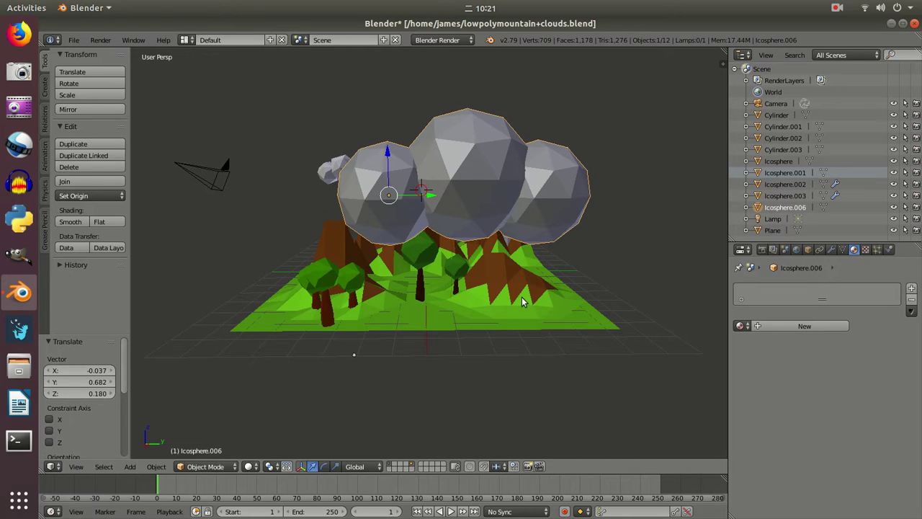
Add a Decimate modifier to the cloud with a 0.3 ratio
click(831, 250)
click(802, 288)
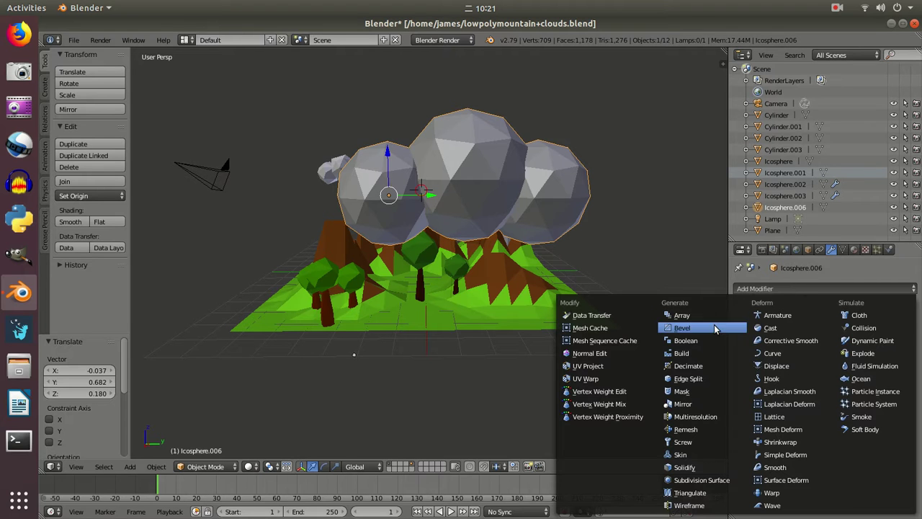
click(705, 365)
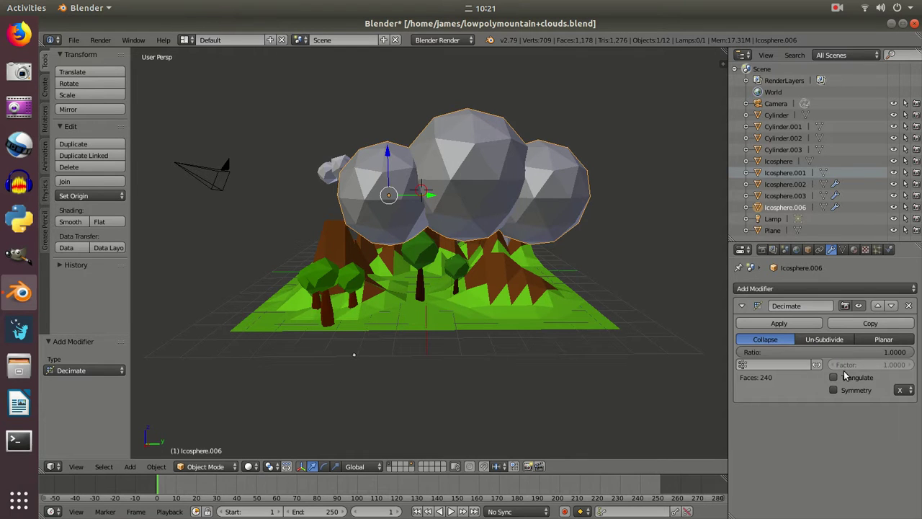
click(875, 352)
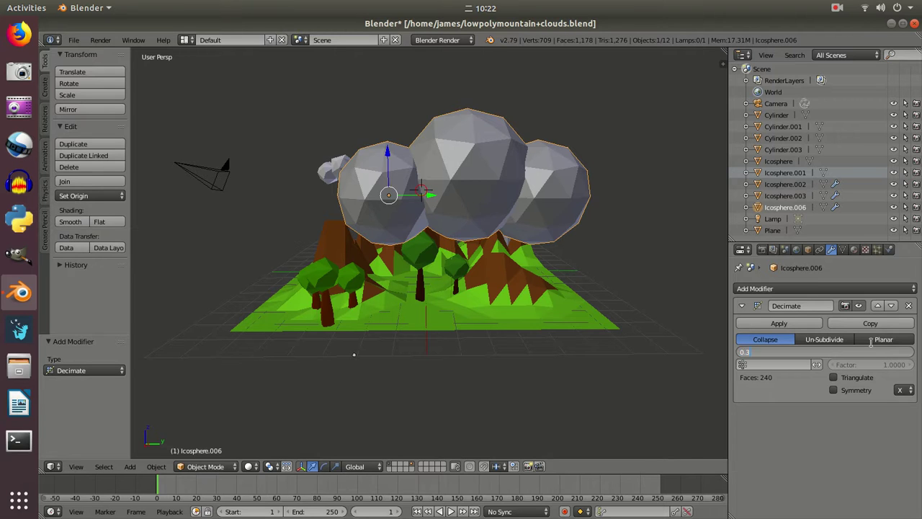
key(Return)
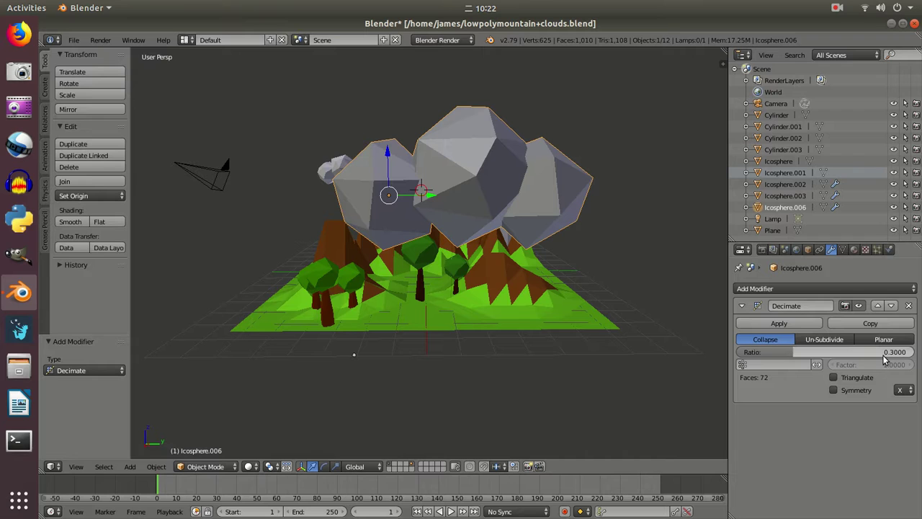
Raise the Decimate ratio to 0.4, then to 0.5
click(884, 353)
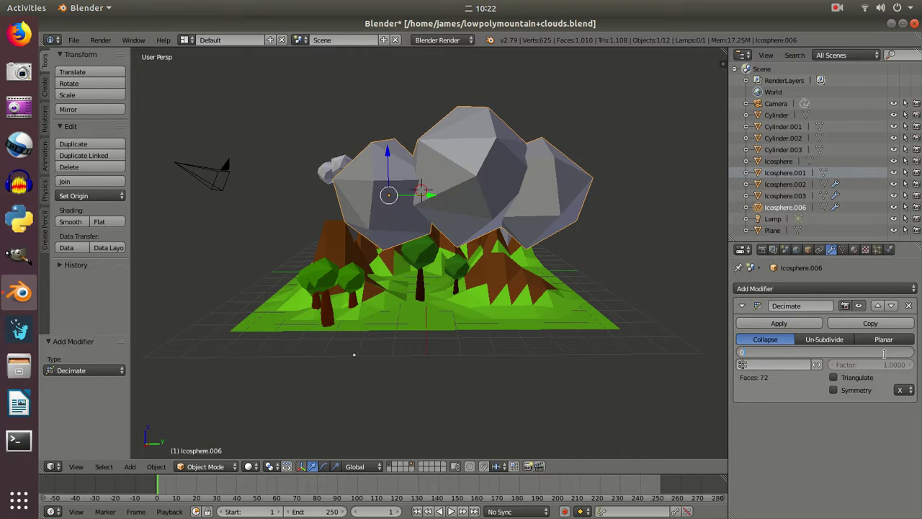
text(0.4)
key(Return)
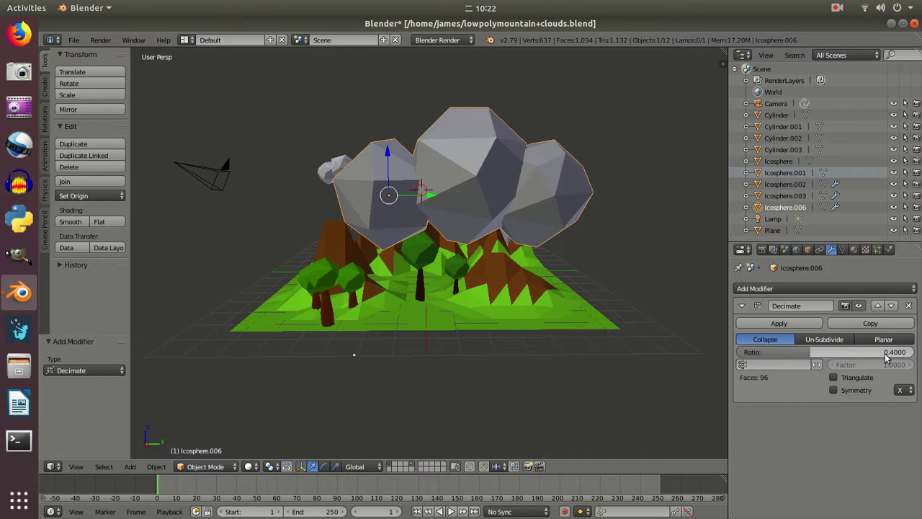
click(884, 353)
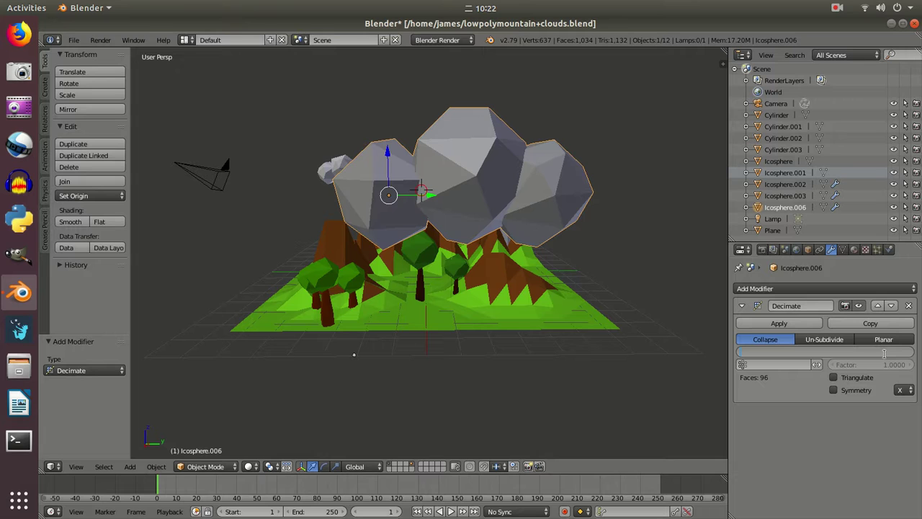
text(0.5)
key(Return)
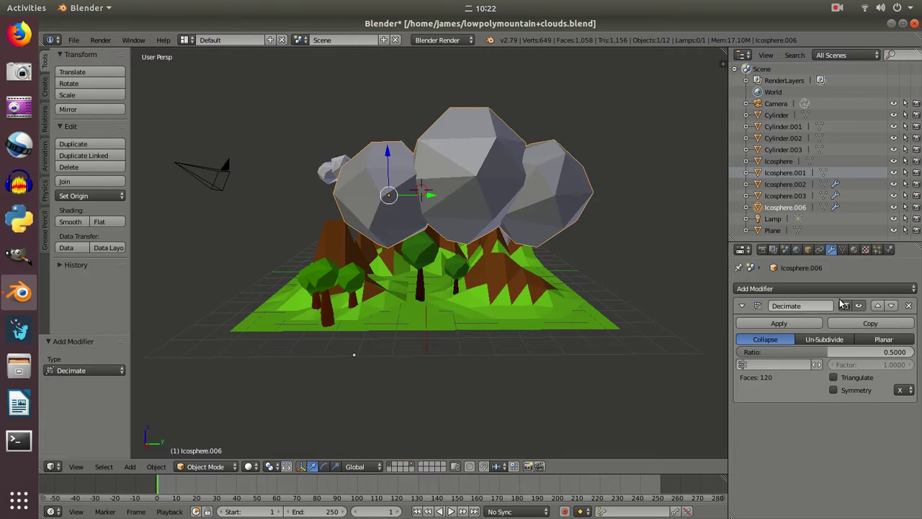
Create a new material named 'white' with white diffuse colour and specular intensity 0
click(855, 249)
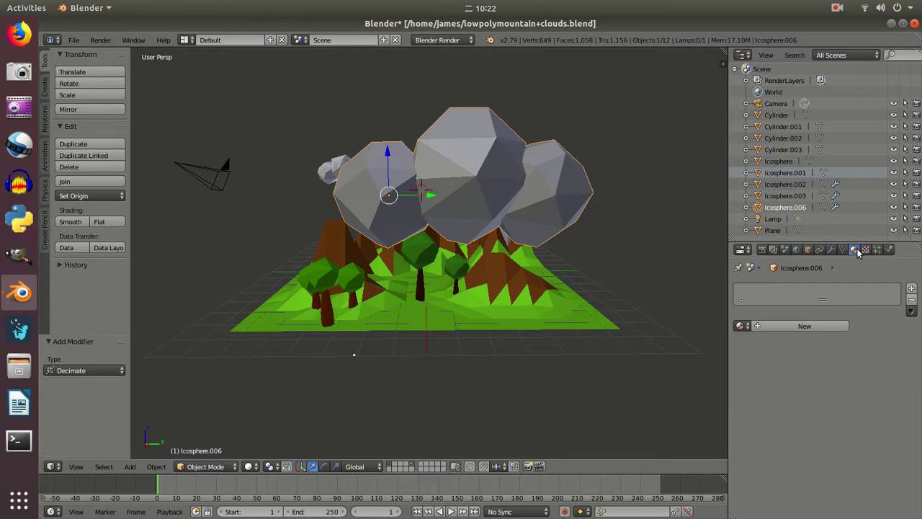
click(800, 326)
click(788, 327)
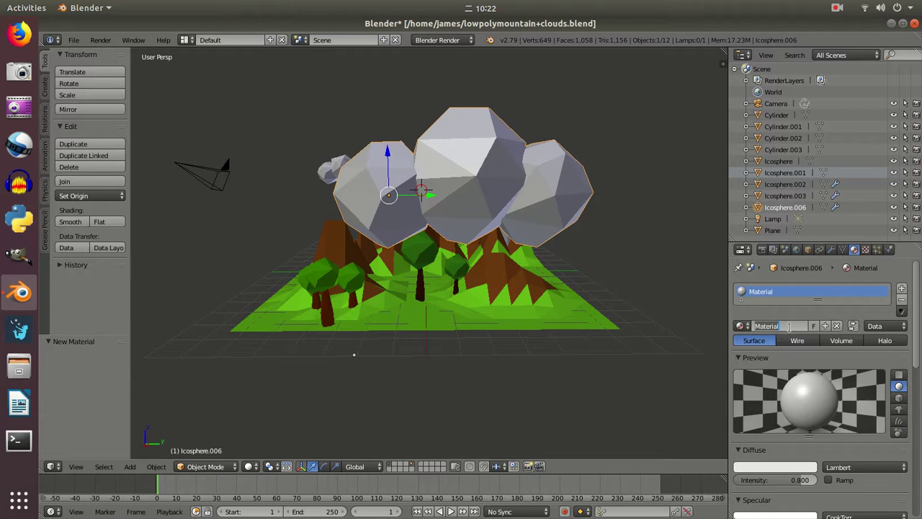
text(white)
key(Return)
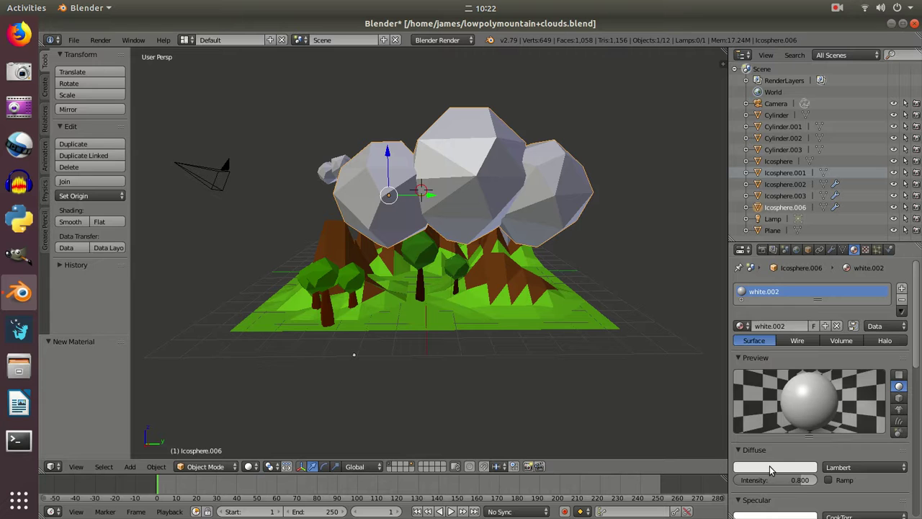
click(770, 468)
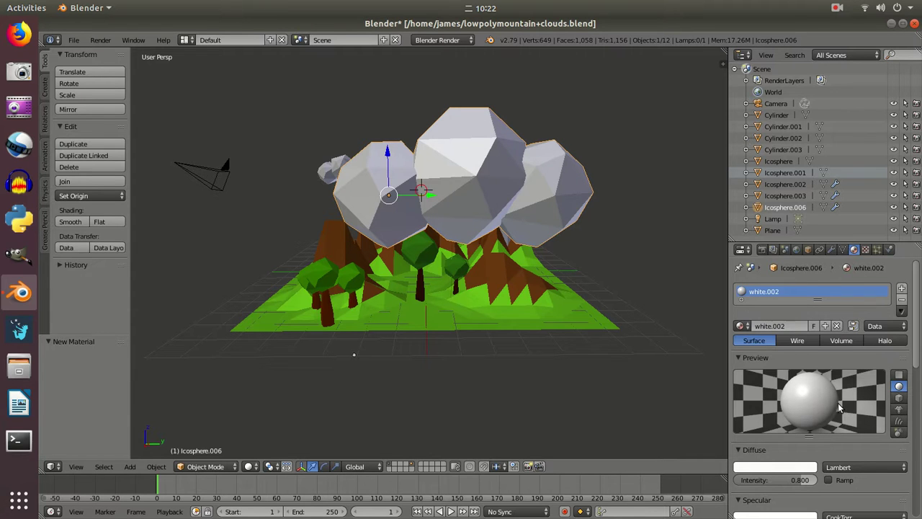
scroll(769, 466, down, 2)
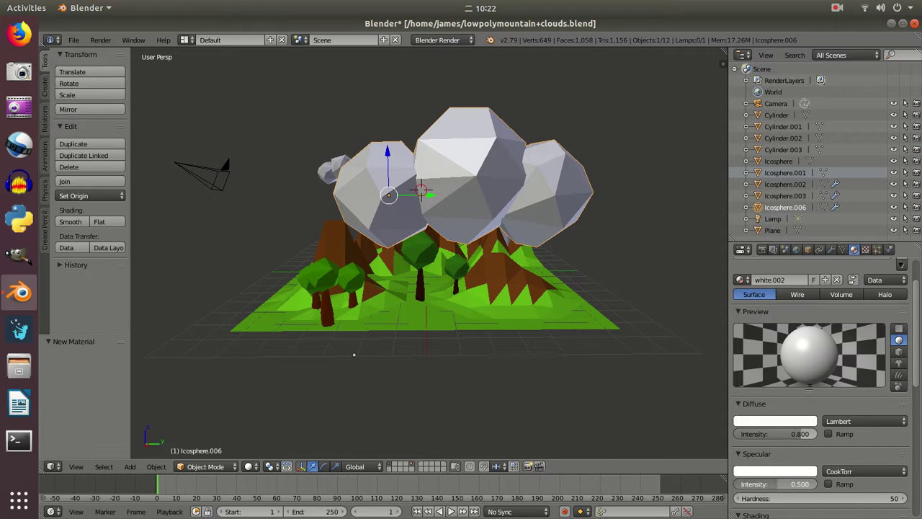
drag(792, 484, 753, 484)
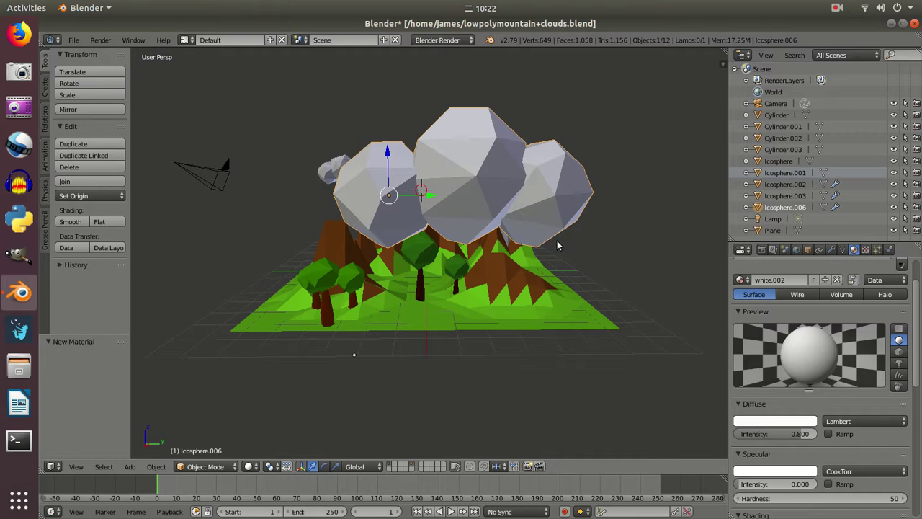
Move the cloud cluster and scale it down to 0.574
key(g)
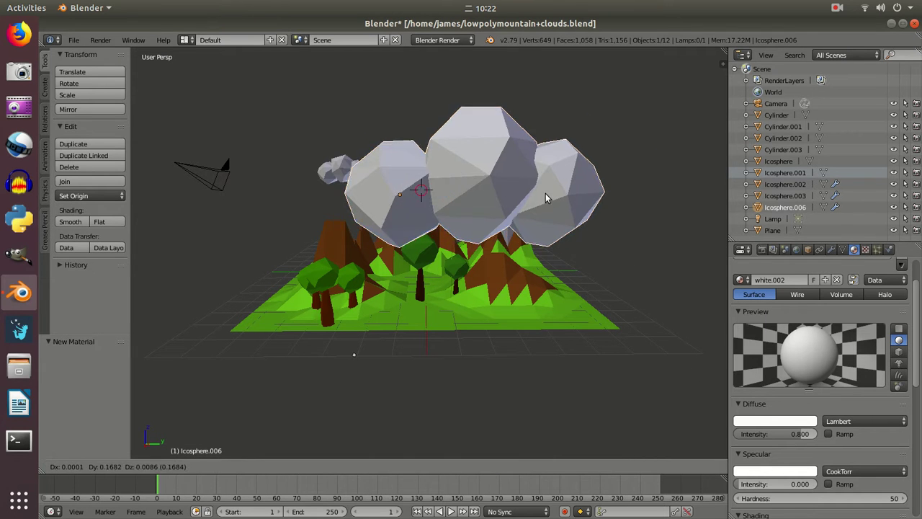
click(398, 203)
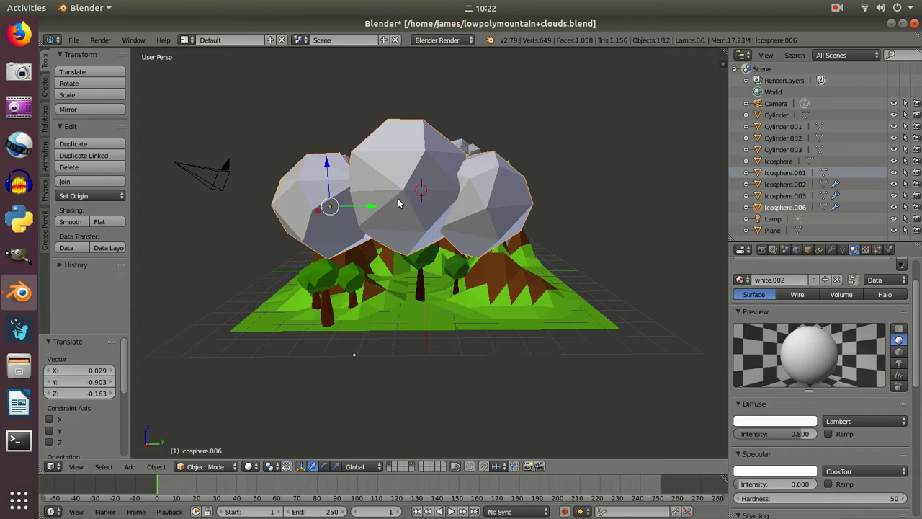
key(s)
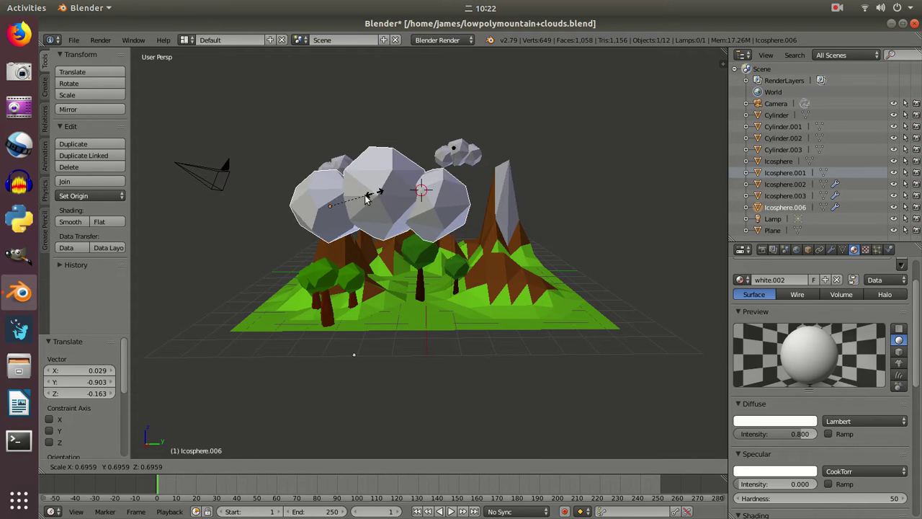
click(369, 203)
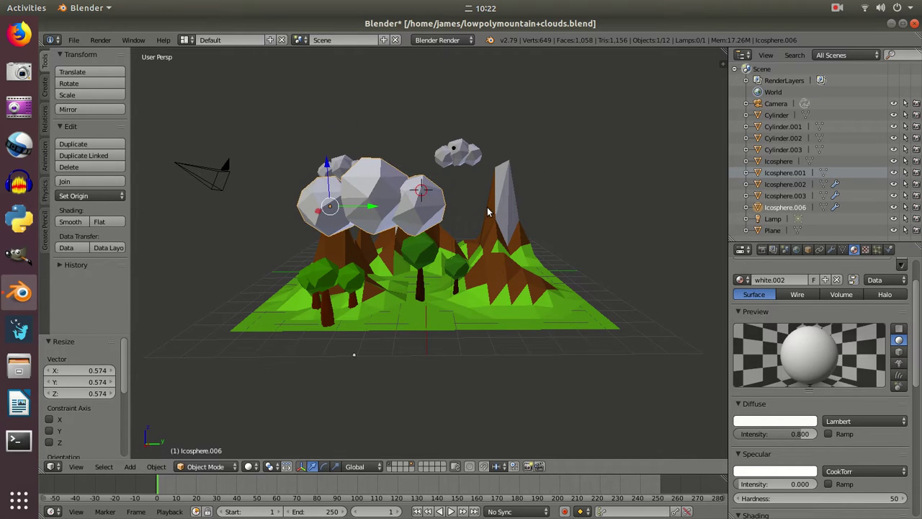
Position the cloud along X and Y beside the tall right mountain
middle_drag(583, 214, 533, 223)
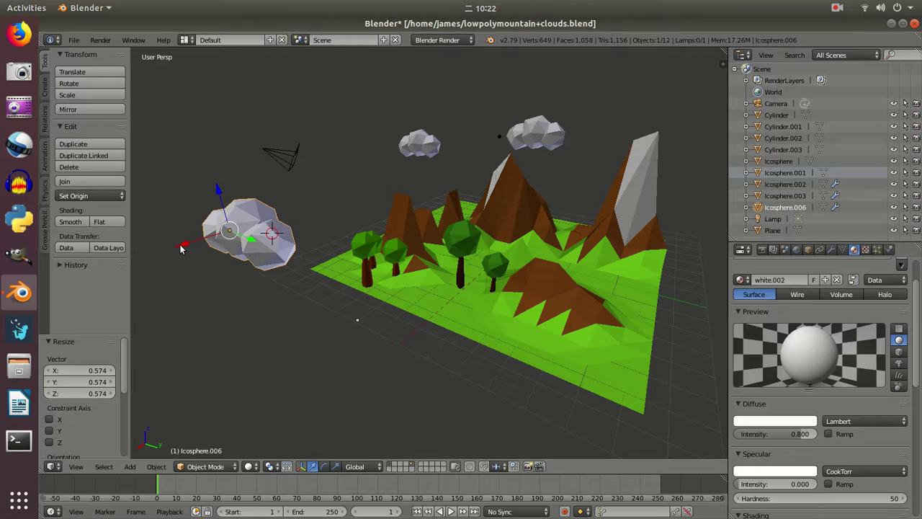
key(g)
key(x)
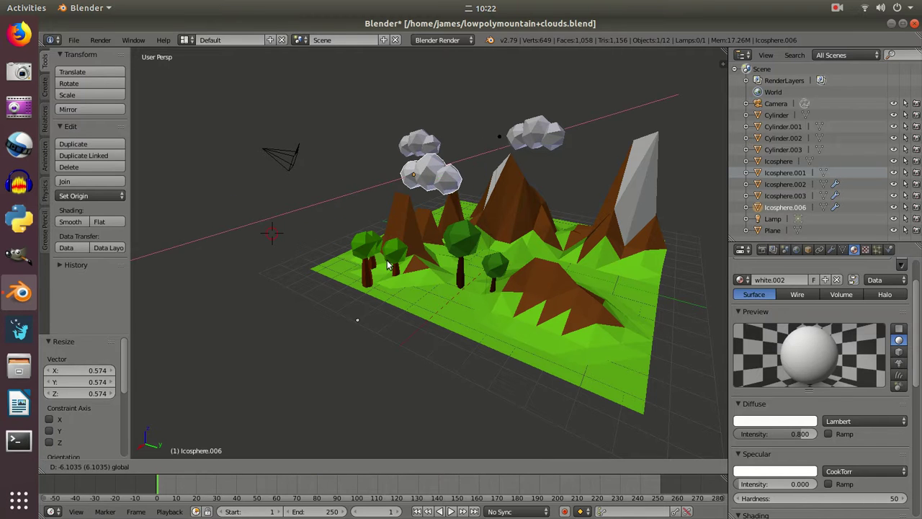
click(462, 185)
key(g)
key(y)
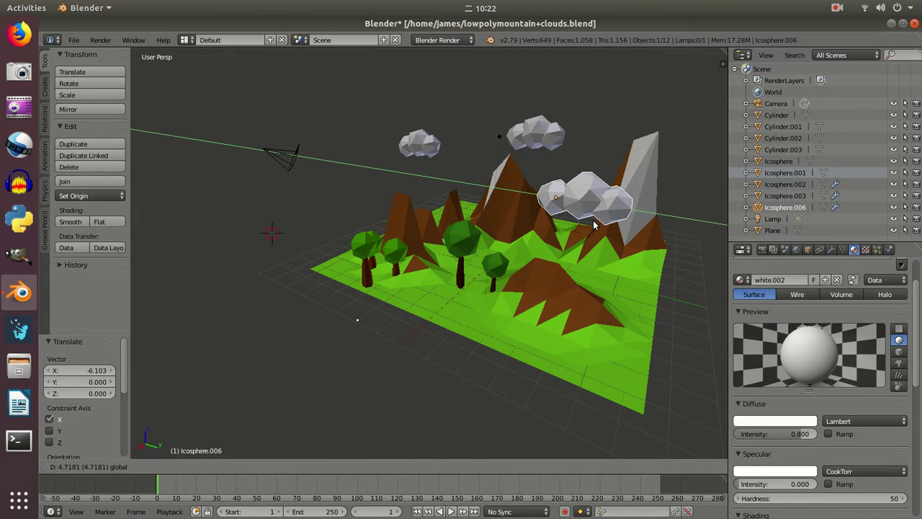
click(587, 221)
middle_drag(551, 284, 574, 275)
Duplicate the cloud with Shift+D and shift the copy along X and Y
key(shift+d)
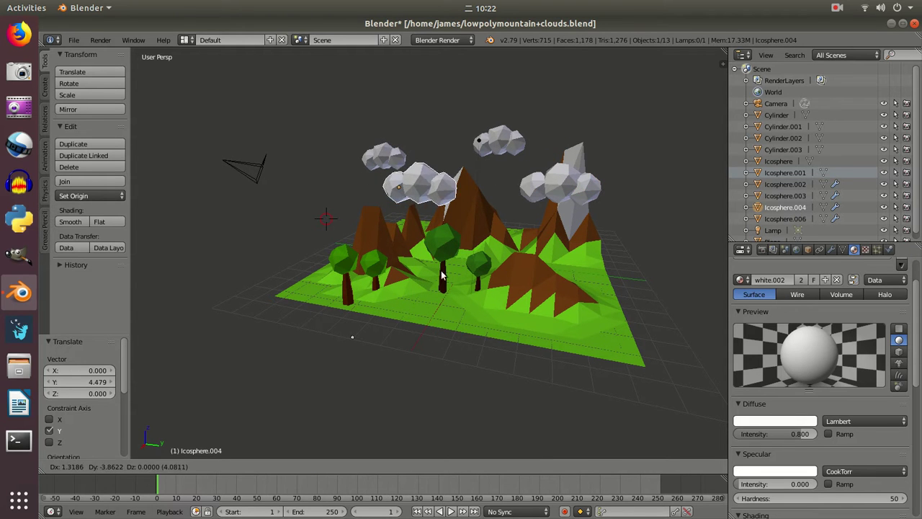
click(462, 276)
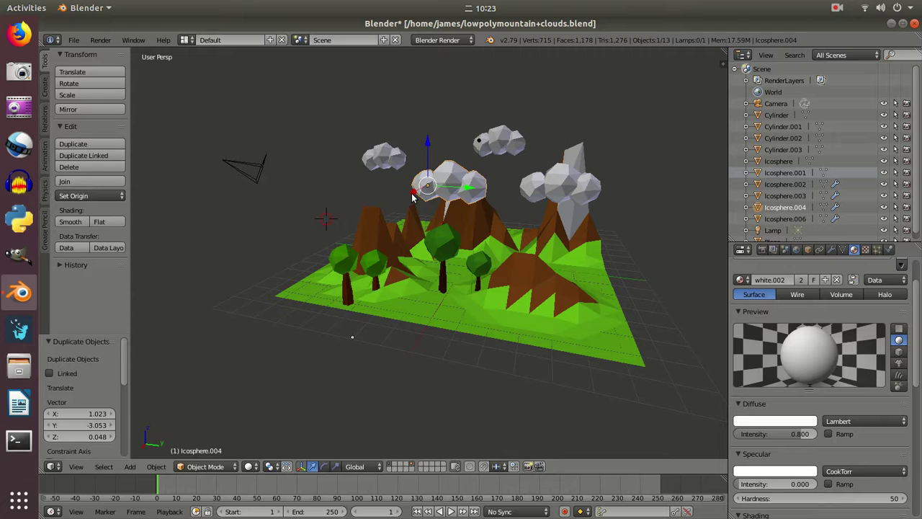
key(g)
key(x)
click(560, 180)
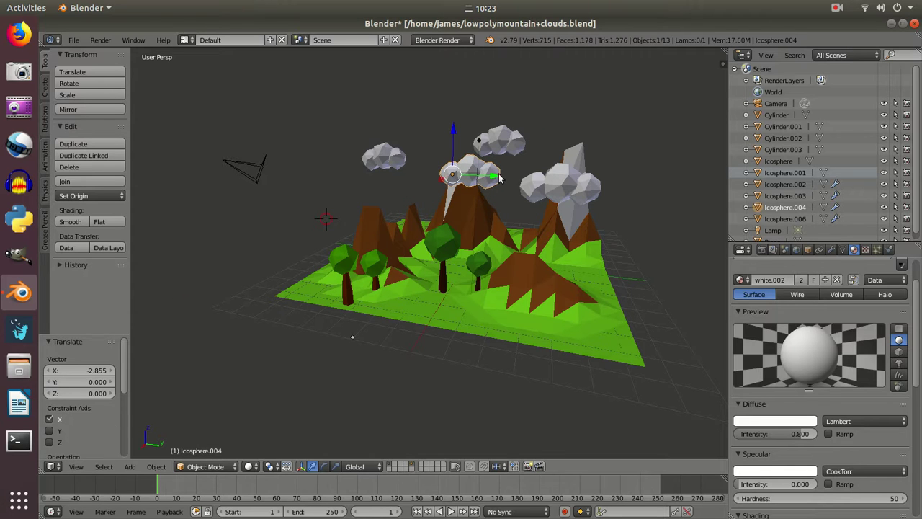
key(g)
key(y)
click(441, 144)
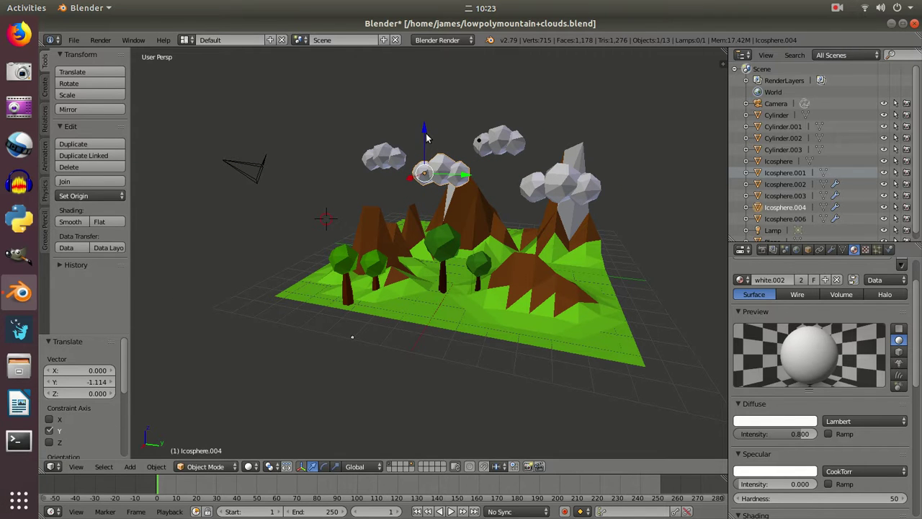
Lift the cloud copy 2.363 along Z, high above the mountains
key(g)
key(z)
click(432, 76)
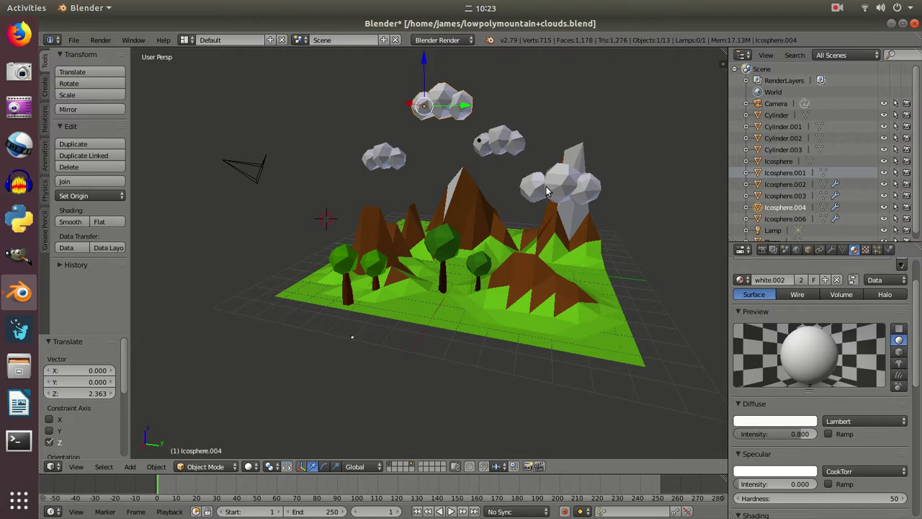
middle_drag(514, 237, 531, 241)
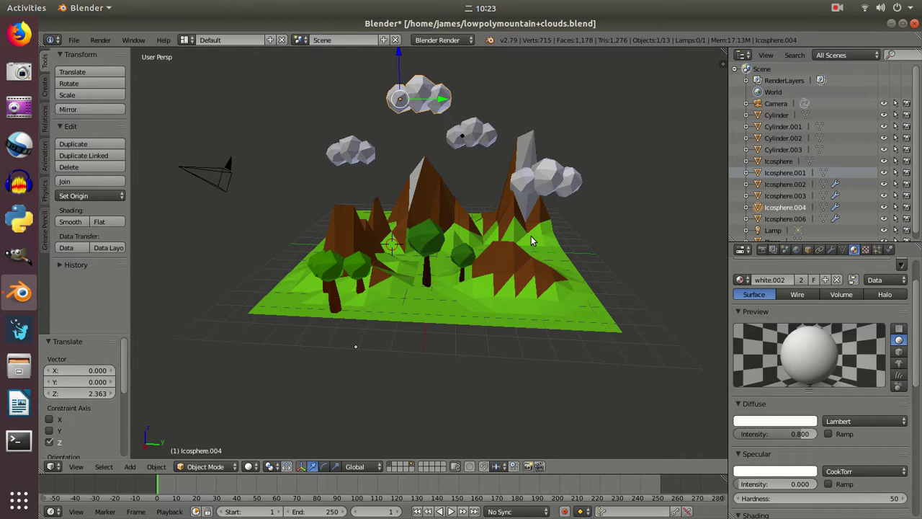